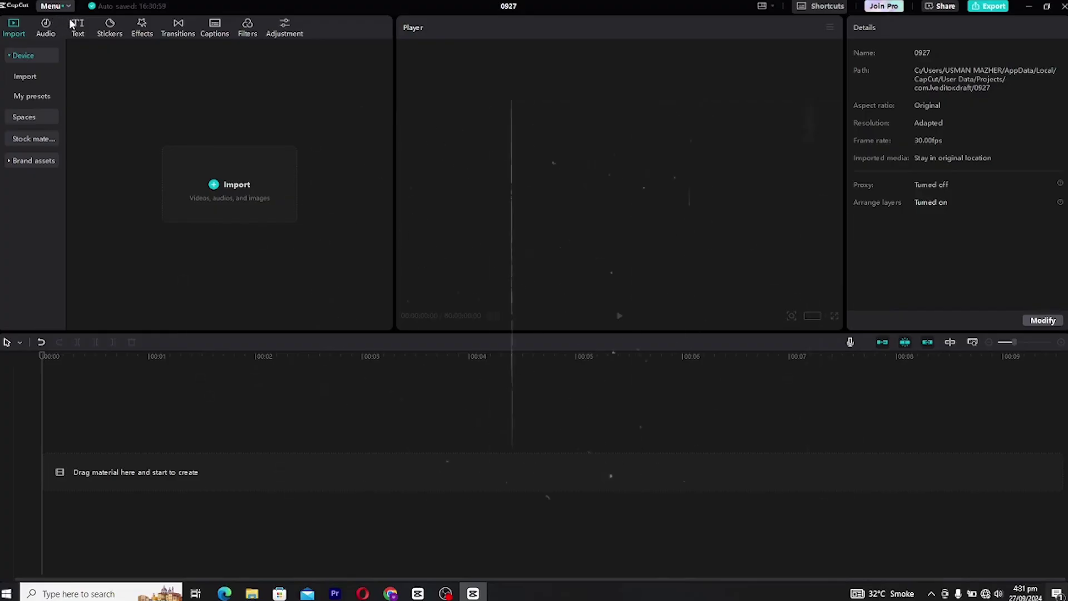
- Add a Default text clip reading 'reveal' and scale it up in the preview
{"action": "left_click", "coordinate": [77, 27]}
{"action": "left_click_drag", "start_coordinate": [97, 82], "coordinate": [77, 441]}
{"action": "left_click", "coordinate": [262, 405]}
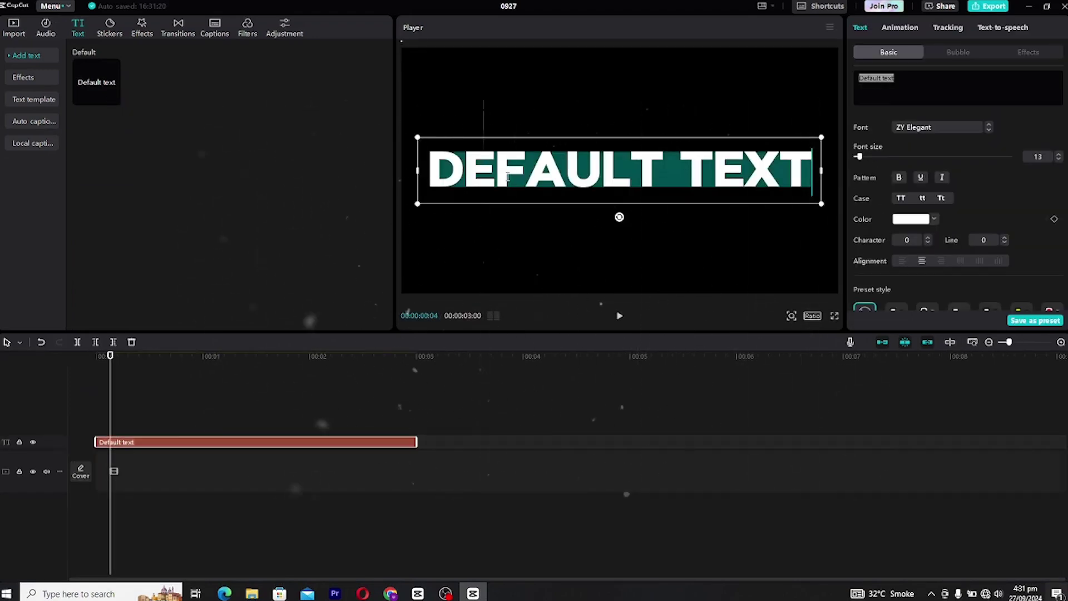
{"action": "type", "text": "reveal"}
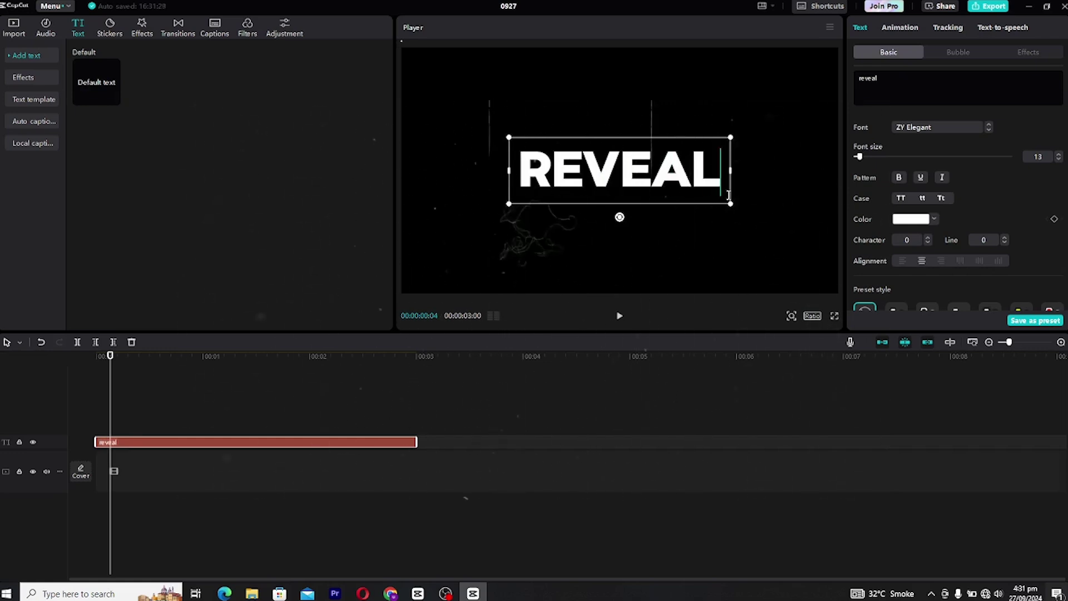
{"action": "left_click_drag", "start_coordinate": [732, 200], "coordinate": [780, 223]}
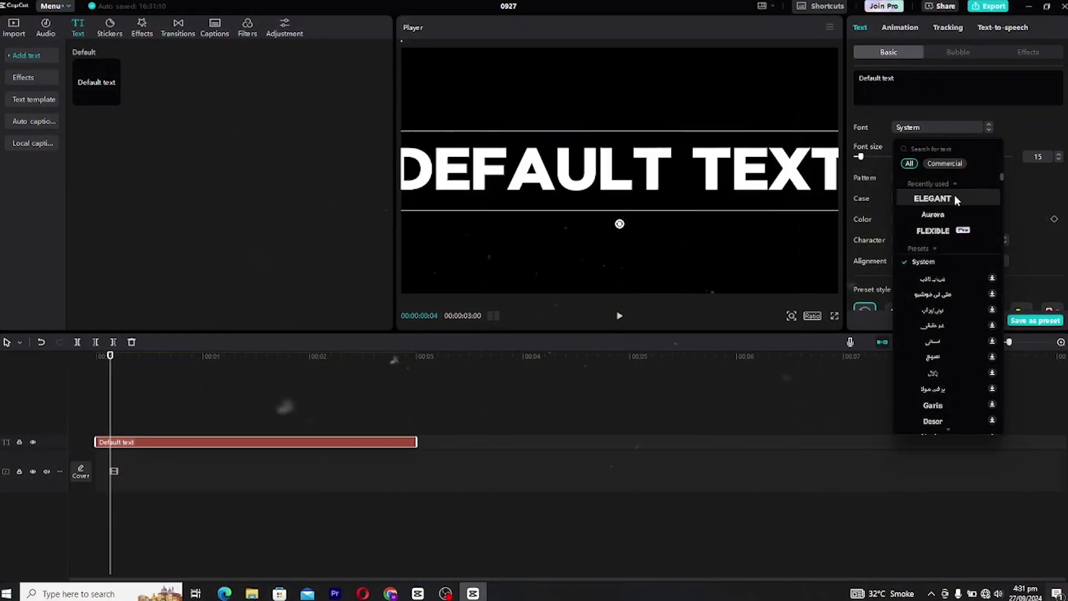
- Turn on Glow for the text with the second preset, intensity 74 and range 21
{"action": "left_click", "coordinate": [955, 199]}
{"action": "left_click_drag", "start_coordinate": [862, 157], "coordinate": [860, 159]}
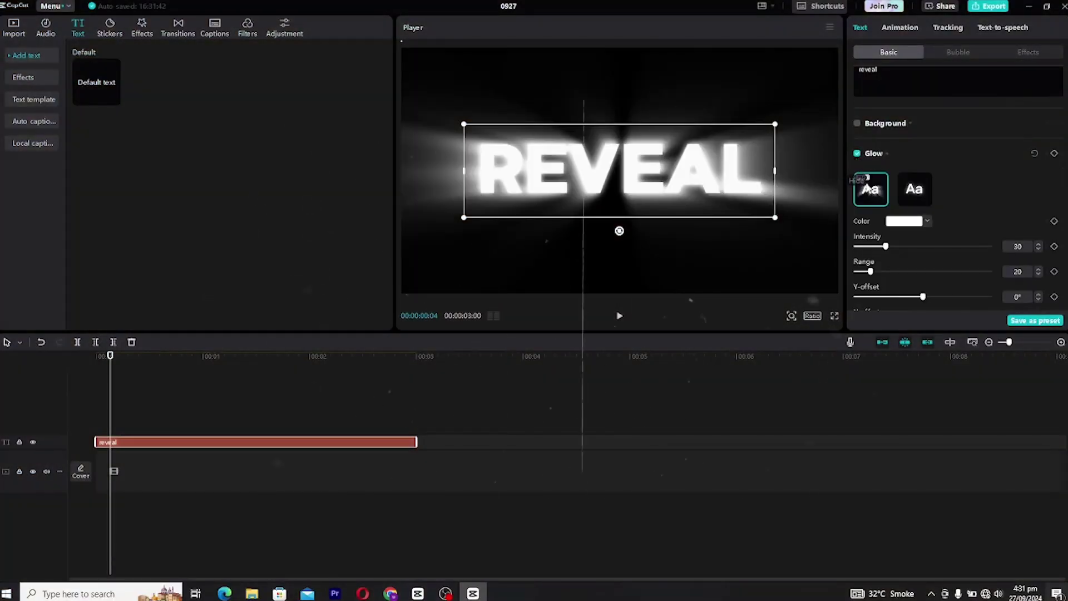
{"action": "left_click", "coordinate": [914, 189]}
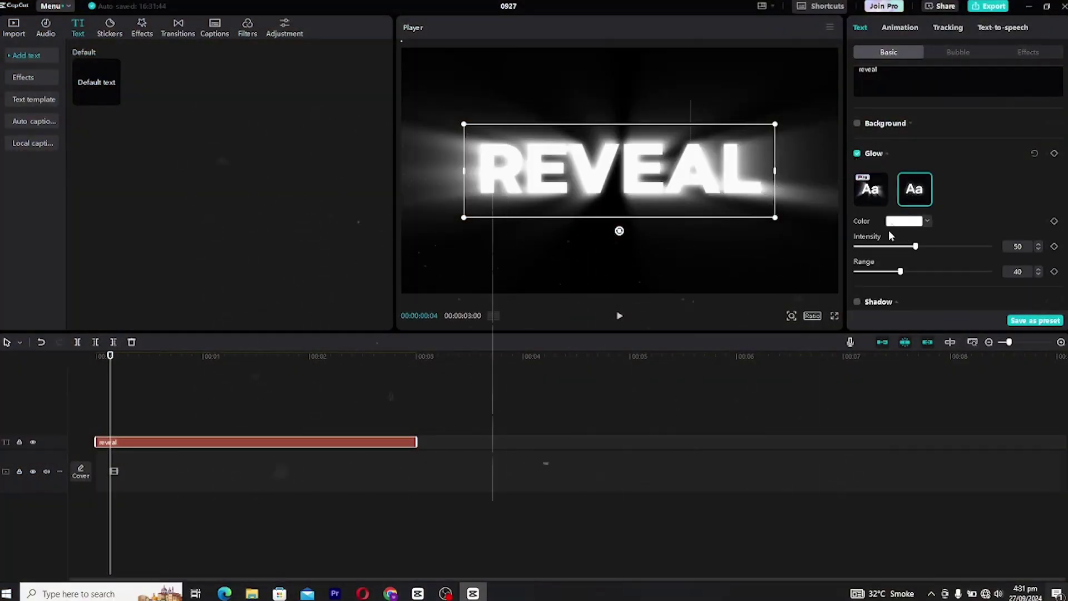
{"action": "left_click_drag", "start_coordinate": [896, 247], "coordinate": [950, 248]}
{"action": "left_click_drag", "start_coordinate": [900, 272], "coordinate": [872, 272]}
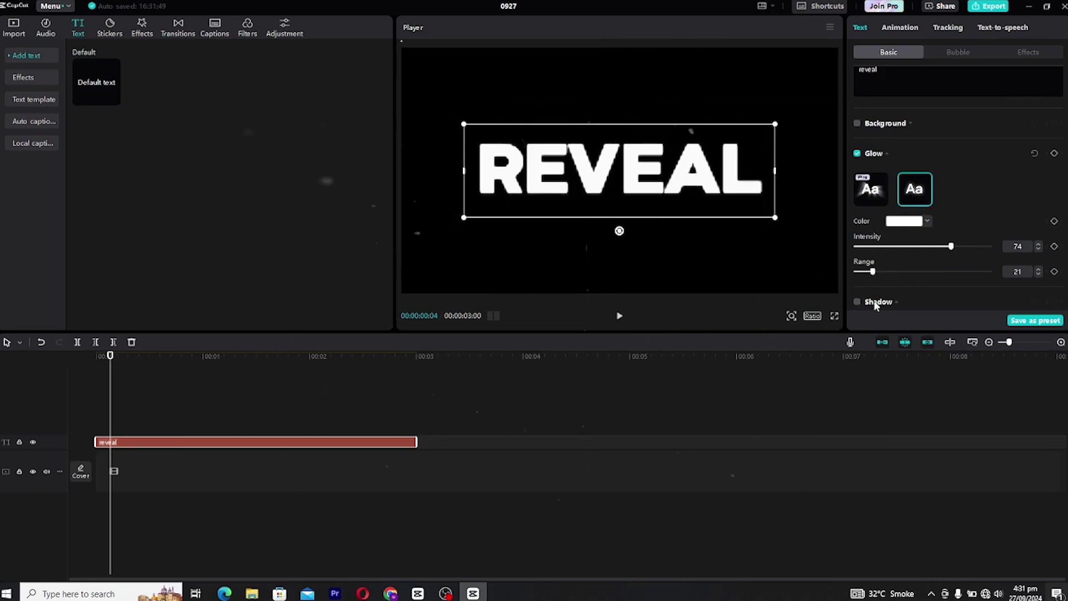
- Set the REVEAL text colour to cyan 00FFE2 and reselect the text clip
{"action": "scroll", "coordinate": [883, 246], "scroll_direction": "up", "scroll_amount": 10}
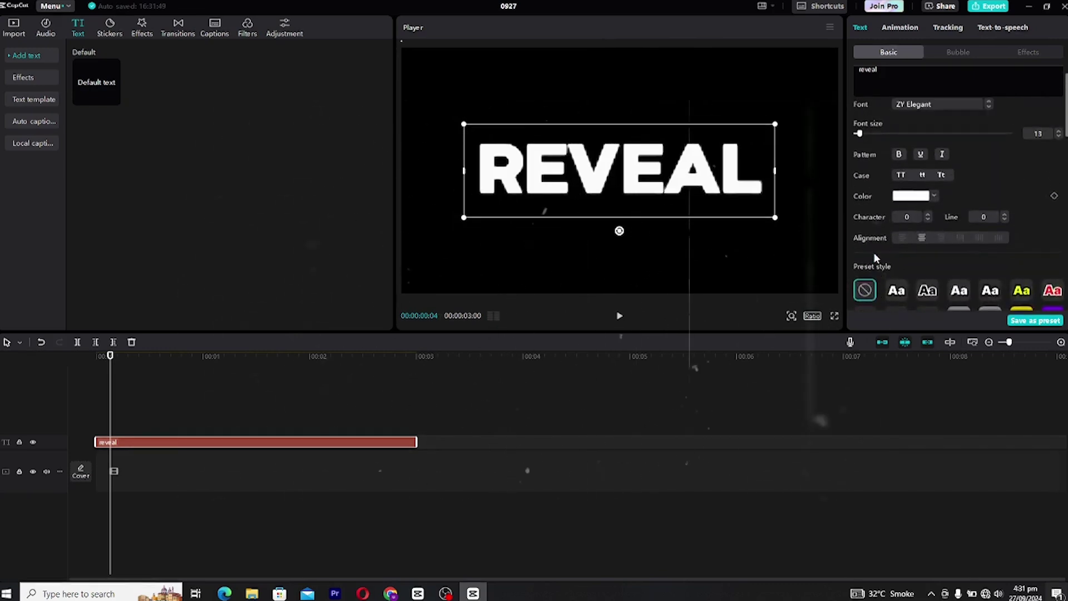
{"action": "left_click", "coordinate": [910, 223]}
{"action": "left_click", "coordinate": [973, 252]}
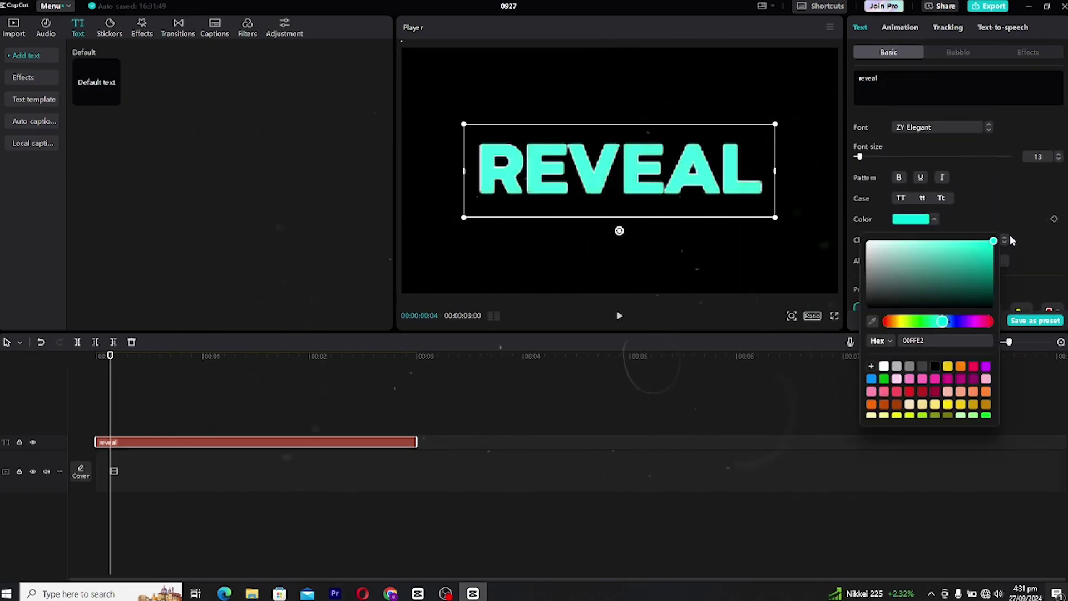
{"action": "left_click", "coordinate": [1008, 235]}
{"action": "scroll", "coordinate": [970, 253], "scroll_direction": "down", "scroll_amount": 2}
{"action": "scroll", "coordinate": [971, 252], "scroll_direction": "down", "scroll_amount": 8}
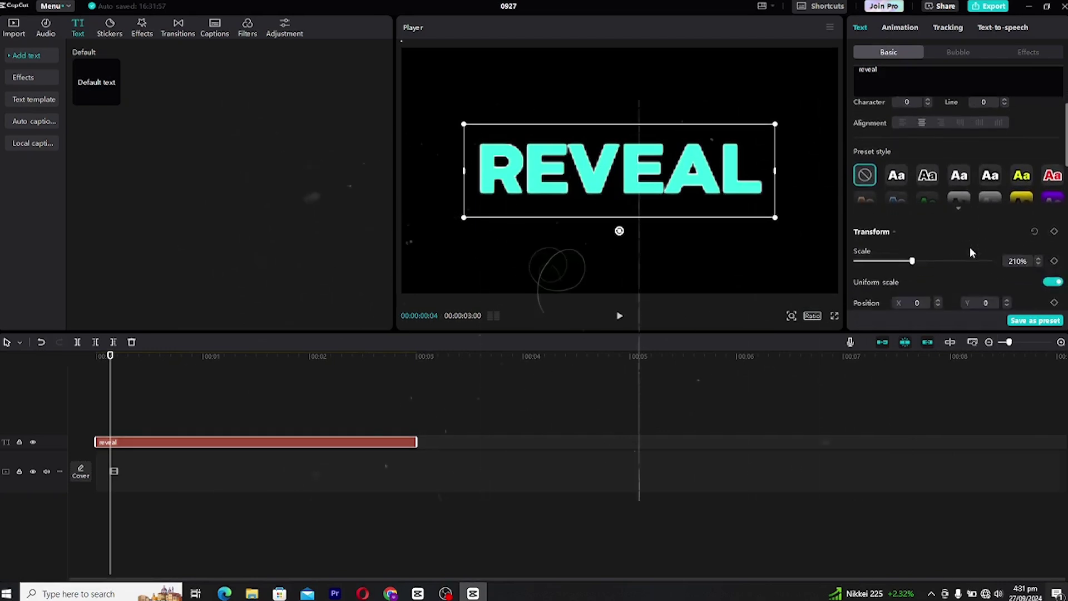
{"action": "scroll", "coordinate": [869, 233], "scroll_direction": "down", "scroll_amount": 3}
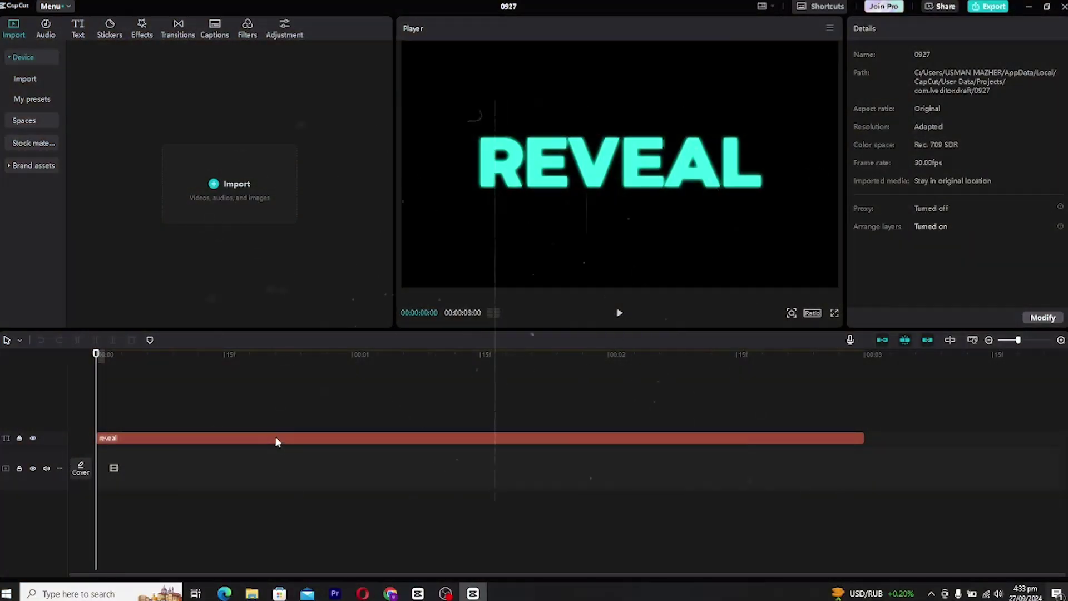
{"action": "left_click", "coordinate": [288, 437]}
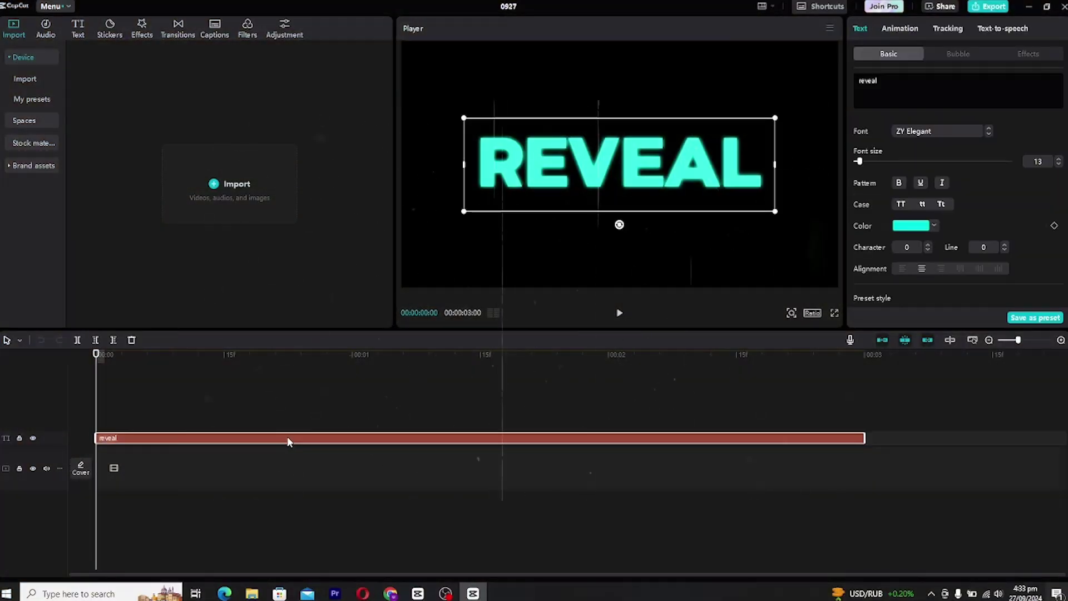
- Convert the reveal text clip into a compound clip from its right-click menu
{"action": "right_click", "coordinate": [287, 438]}
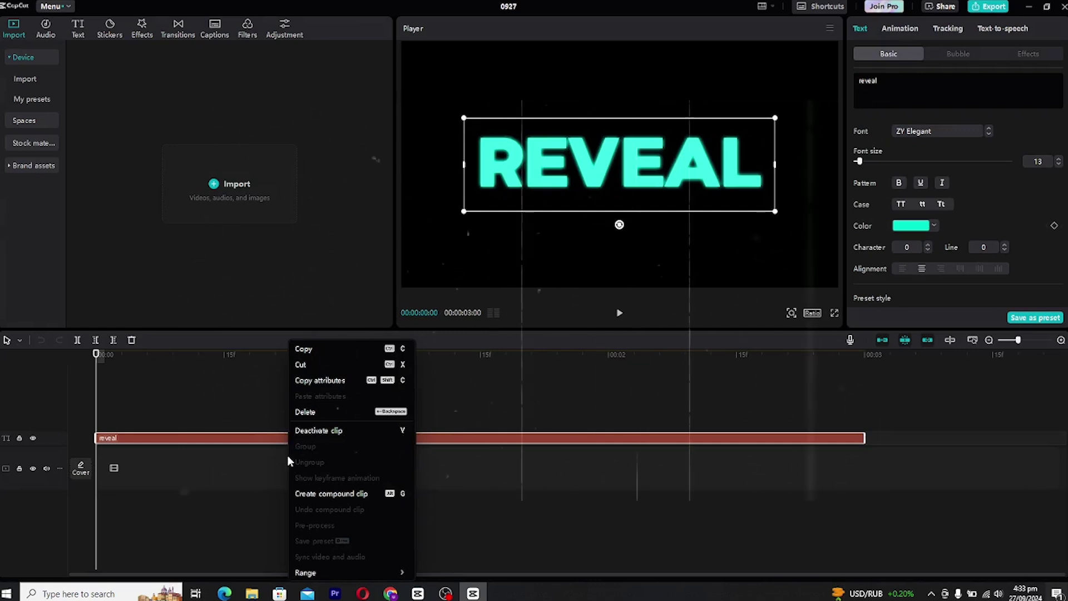
{"action": "left_click", "coordinate": [315, 493]}
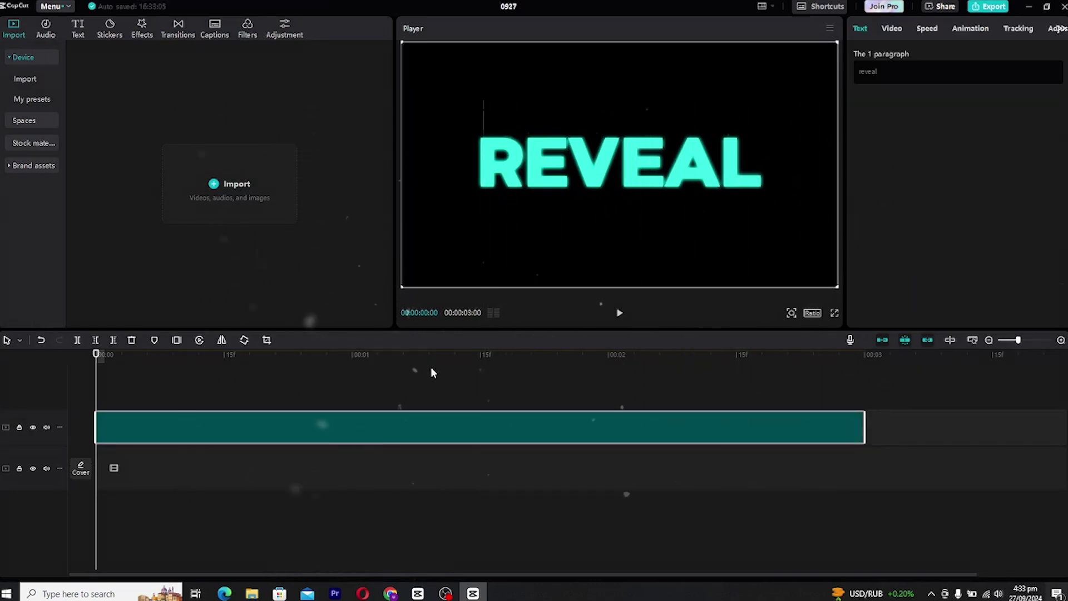
- Apply a Mirror mask tilted to -63° and slide it left to X -925, hiding the text
{"action": "left_click", "coordinate": [898, 31]}
{"action": "left_click", "coordinate": [974, 54]}
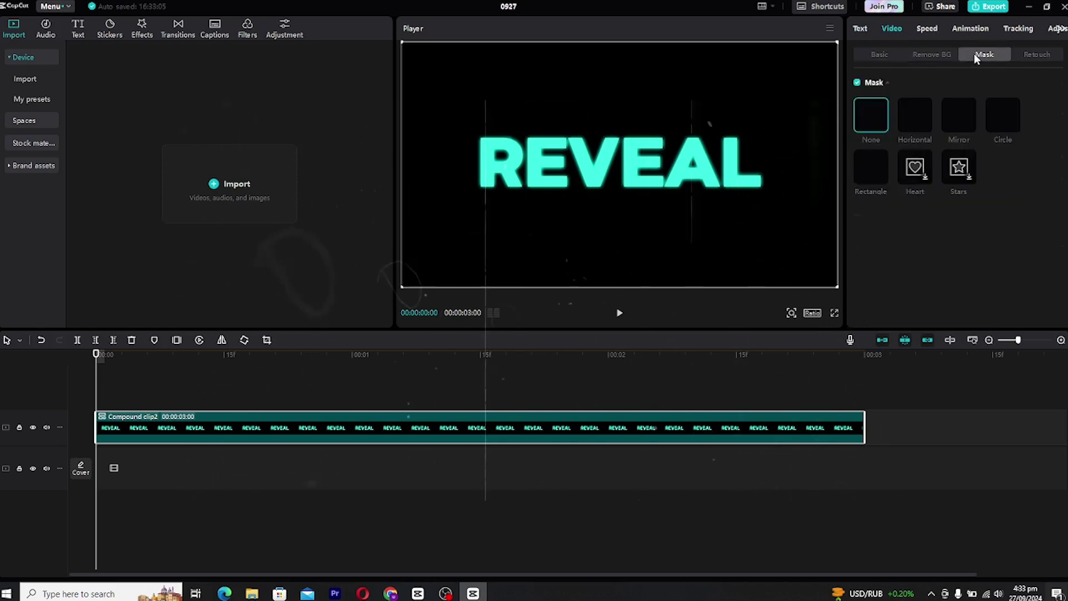
{"action": "left_click", "coordinate": [963, 116]}
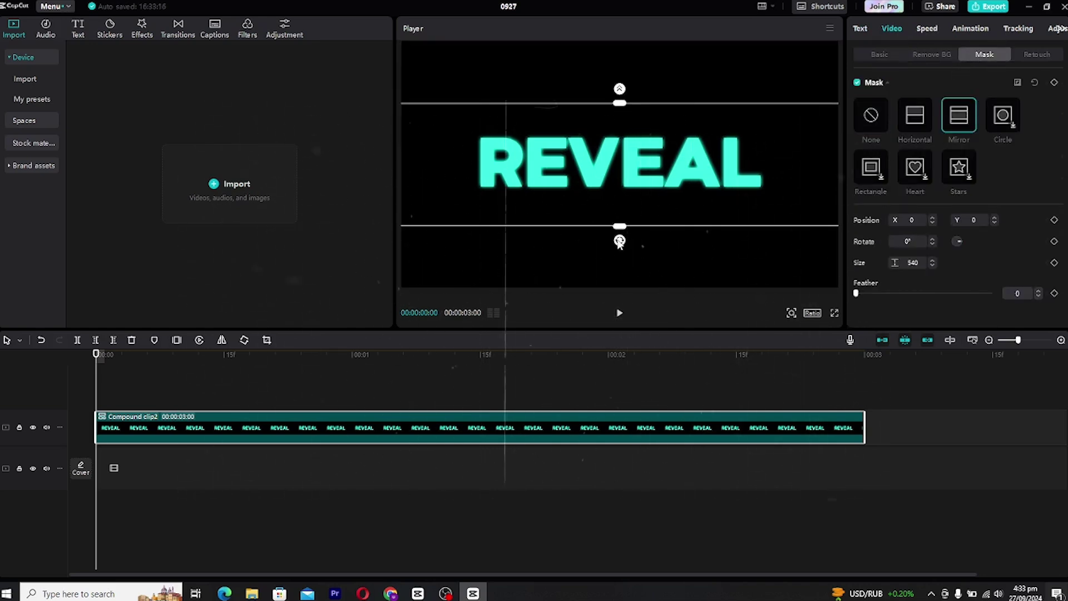
{"action": "left_click_drag", "start_coordinate": [619, 241], "coordinate": [586, 154]}
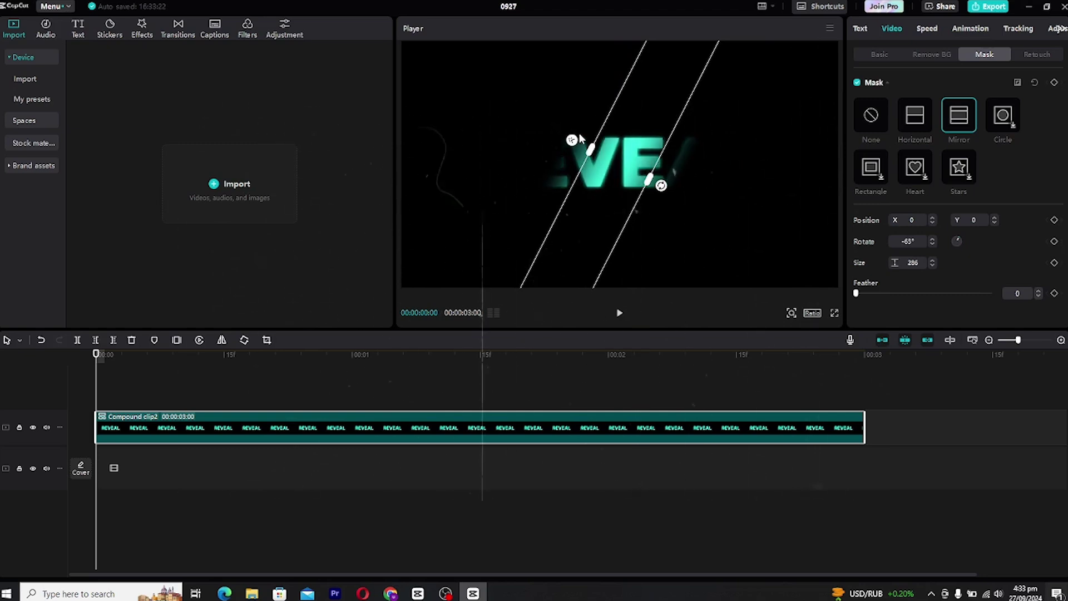
{"action": "left_click_drag", "start_coordinate": [631, 181], "coordinate": [419, 174]}
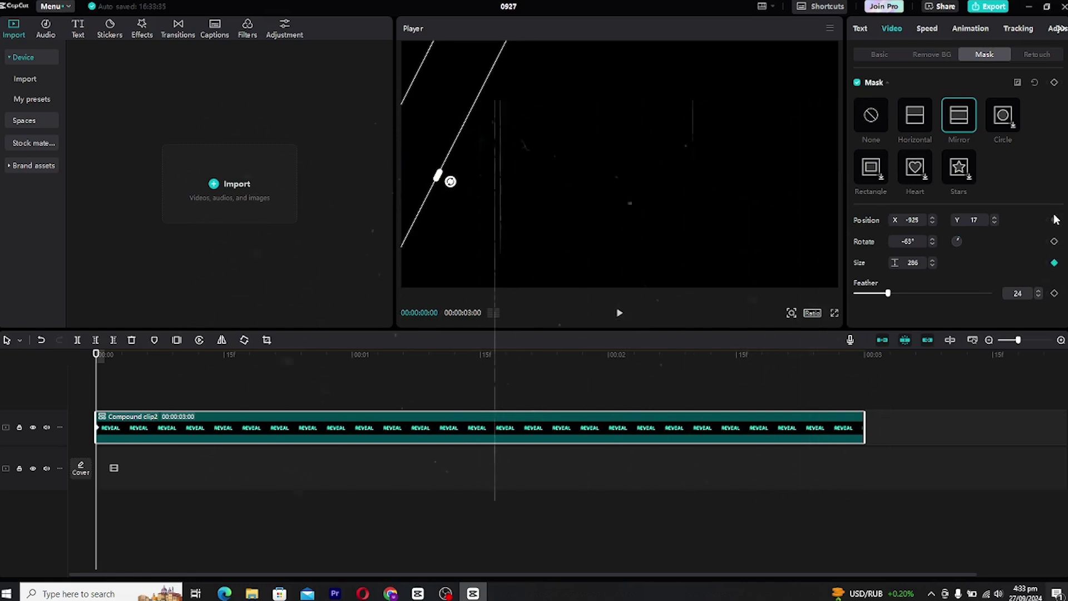
- At 14 frames in, move the mask band to the right edge and keyframe its position
{"action": "left_click_drag", "start_coordinate": [161, 358], "coordinate": [213, 359]}
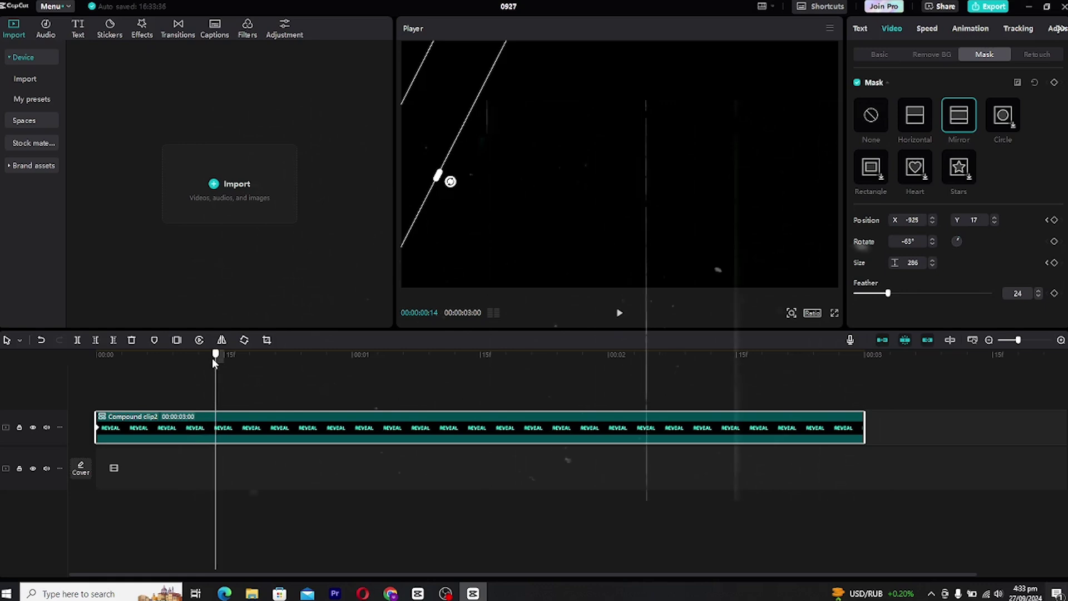
{"action": "left_click_drag", "start_coordinate": [414, 161], "coordinate": [826, 178]}
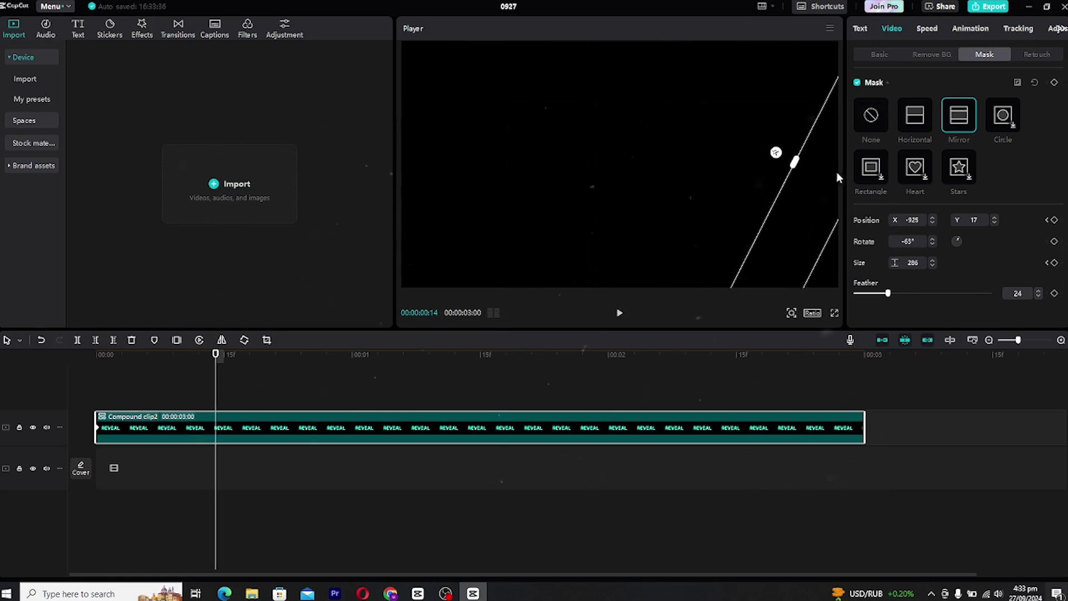
{"action": "left_click", "coordinate": [223, 353]}
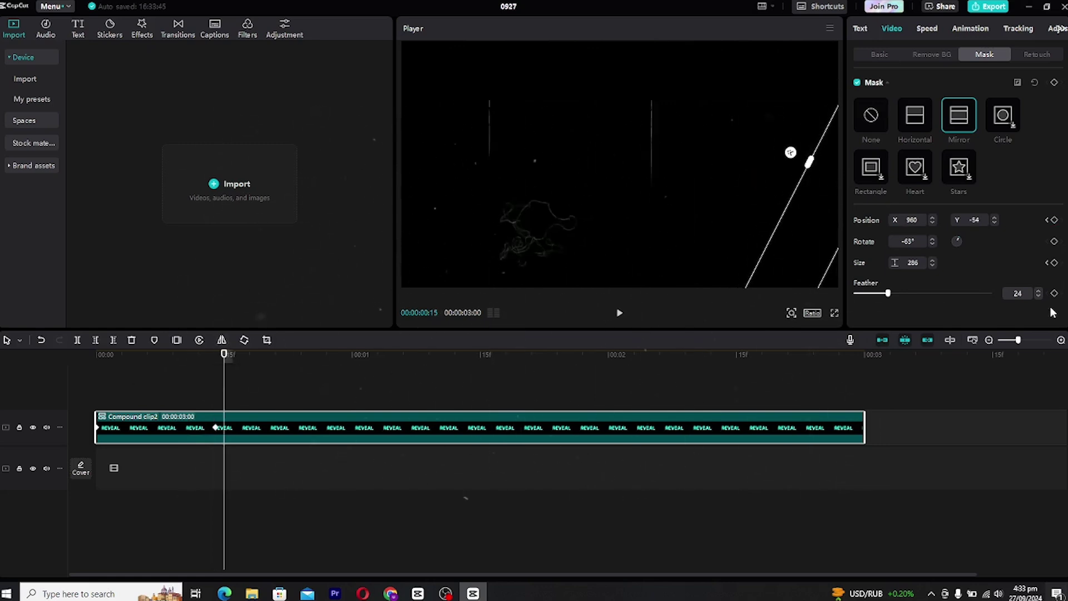
- Move to 00:00:01:02, then replay the mask sweep from the start of the clip
{"action": "left_click_drag", "start_coordinate": [215, 359], "coordinate": [532, 356]}
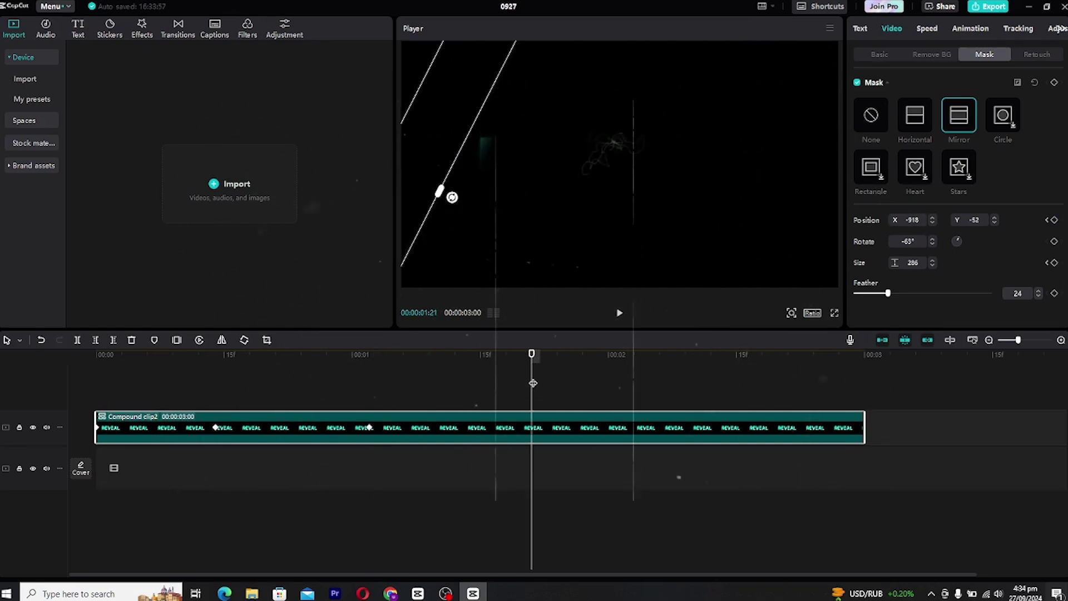
{"action": "key", "text": "Right"}
{"action": "key", "text": "Right"}
{"action": "key", "text": "Right"}
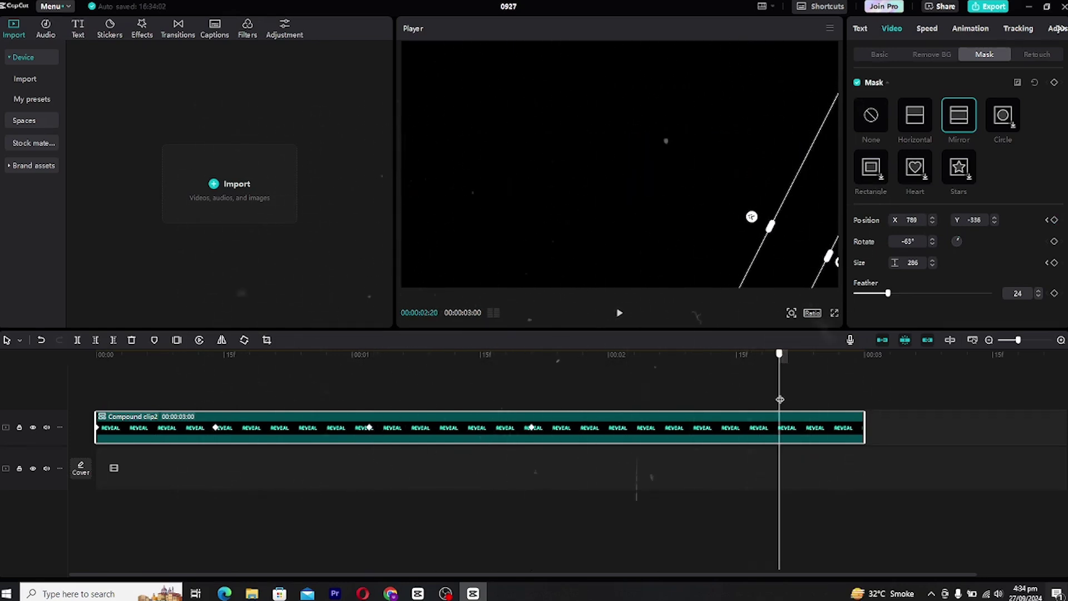
{"action": "left_click", "coordinate": [101, 376]}
{"action": "left_click", "coordinate": [619, 313]}
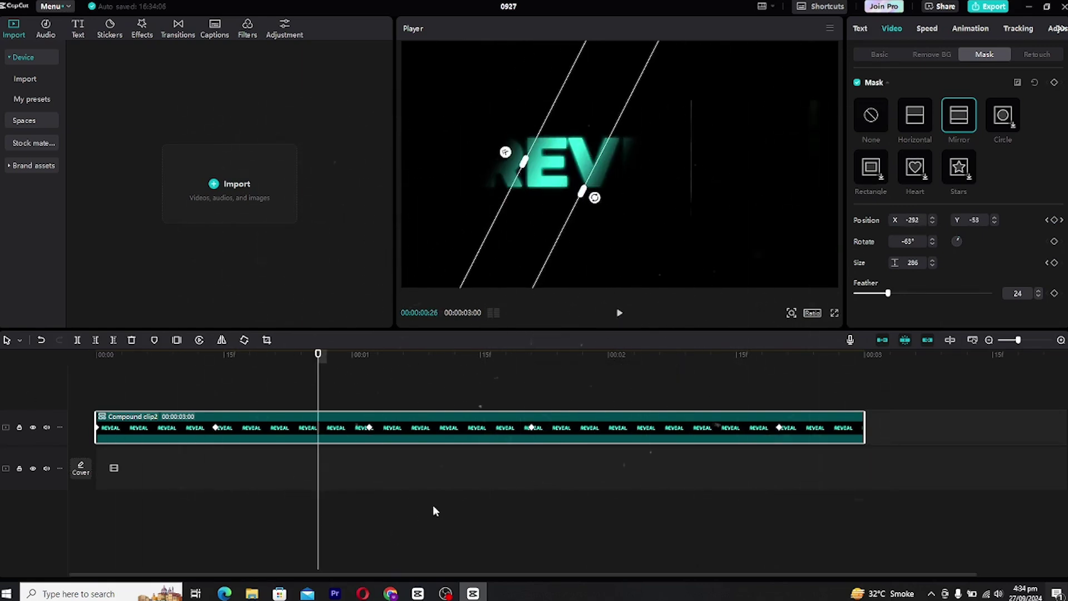
{"action": "scroll", "coordinate": [516, 494], "scroll_direction": "down", "scroll_amount": 2}
{"action": "left_click", "coordinate": [613, 429]}
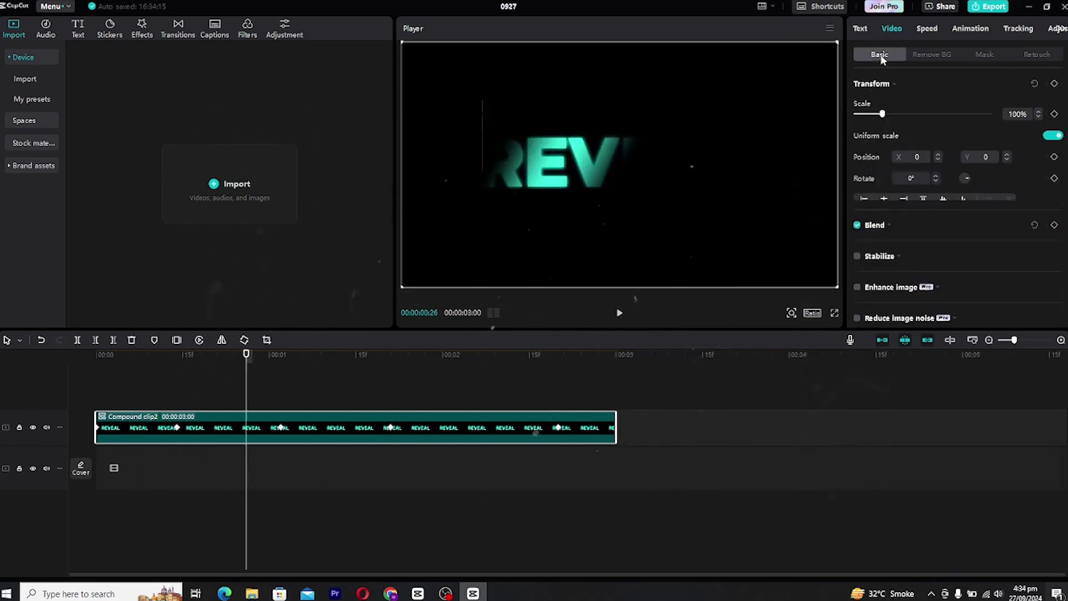
- Inside the compound clip, stretch the reveal text clip to end at 00:00:07:18
{"action": "left_click", "coordinate": [619, 423]}
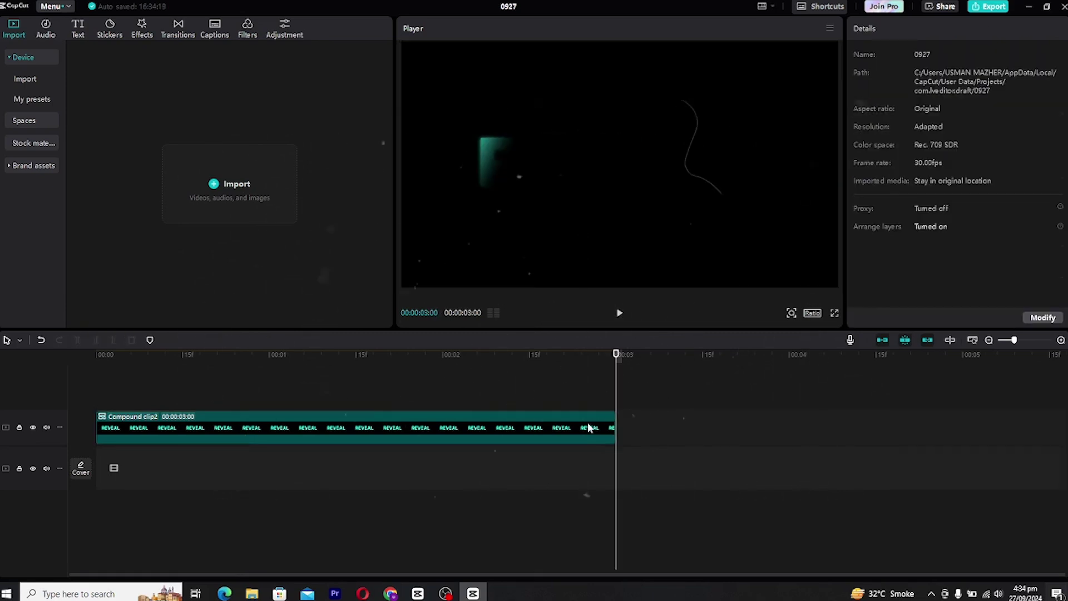
{"action": "left_click", "coordinate": [613, 423]}
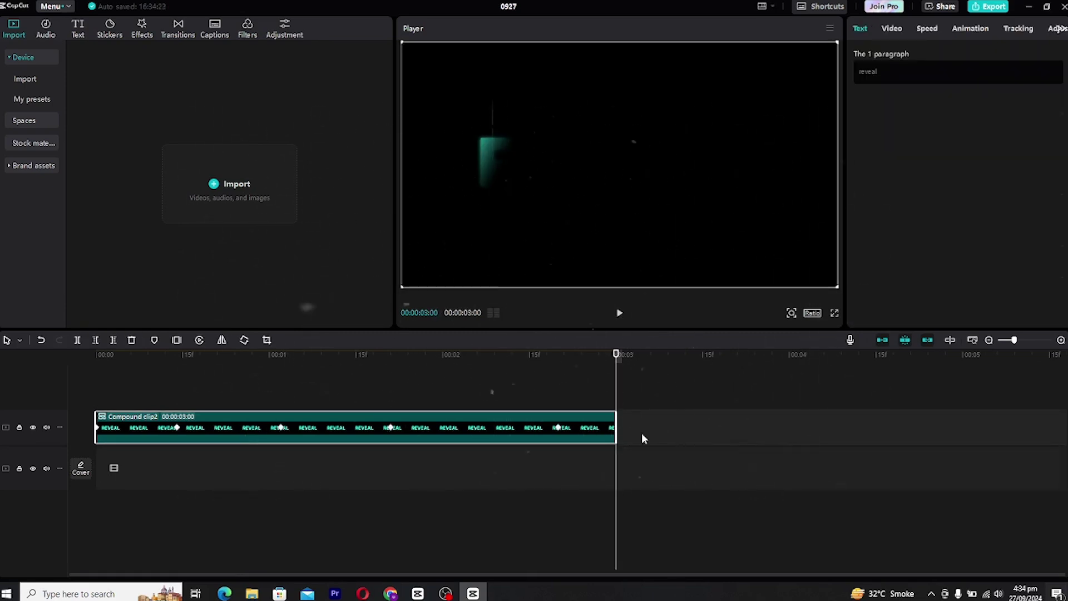
{"action": "double_click", "coordinate": [516, 419]}
{"action": "left_click", "coordinate": [401, 441]}
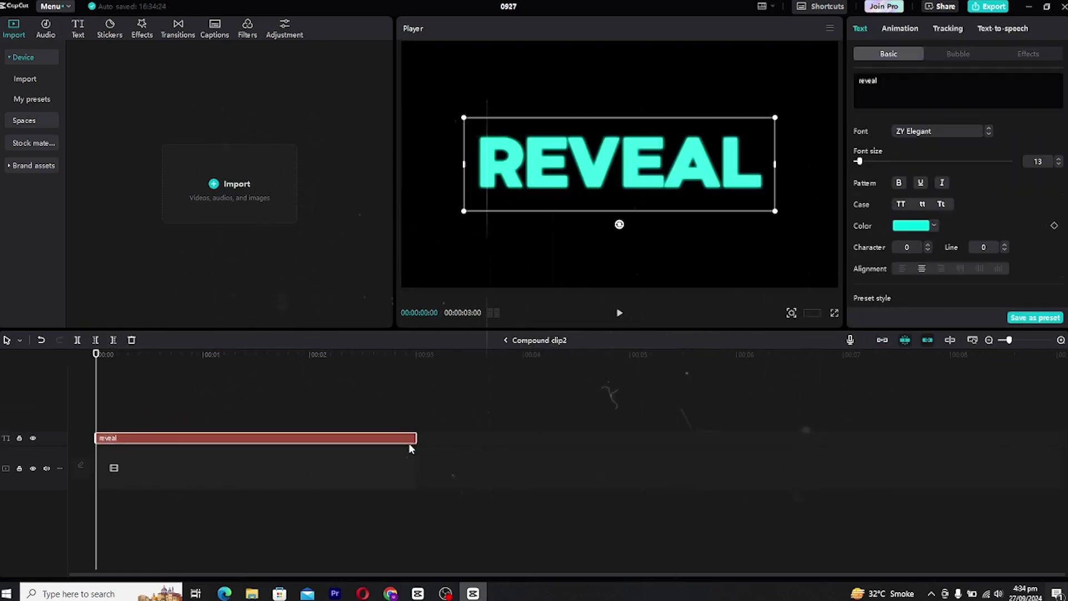
{"action": "left_click_drag", "start_coordinate": [414, 437], "coordinate": [836, 453]}
{"action": "left_click_drag", "start_coordinate": [905, 453], "coordinate": [907, 451]}
- Back on the main timeline, extend the compound clip to match, then check 00:00:02:20
{"action": "left_click", "coordinate": [505, 341]}
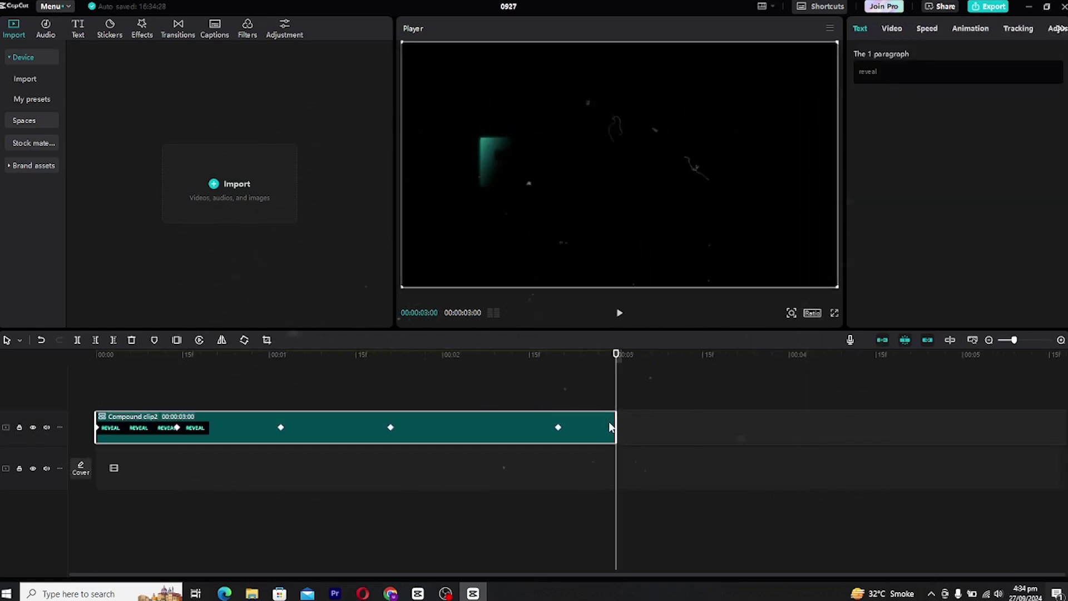
{"action": "left_click_drag", "start_coordinate": [615, 430], "coordinate": [1056, 462]}
{"action": "left_click_drag", "start_coordinate": [664, 573], "coordinate": [532, 573]}
{"action": "scroll", "coordinate": [473, 554], "scroll_direction": "down", "scroll_amount": 3}
{"action": "scroll", "coordinate": [315, 451], "scroll_direction": "down", "scroll_amount": 2}
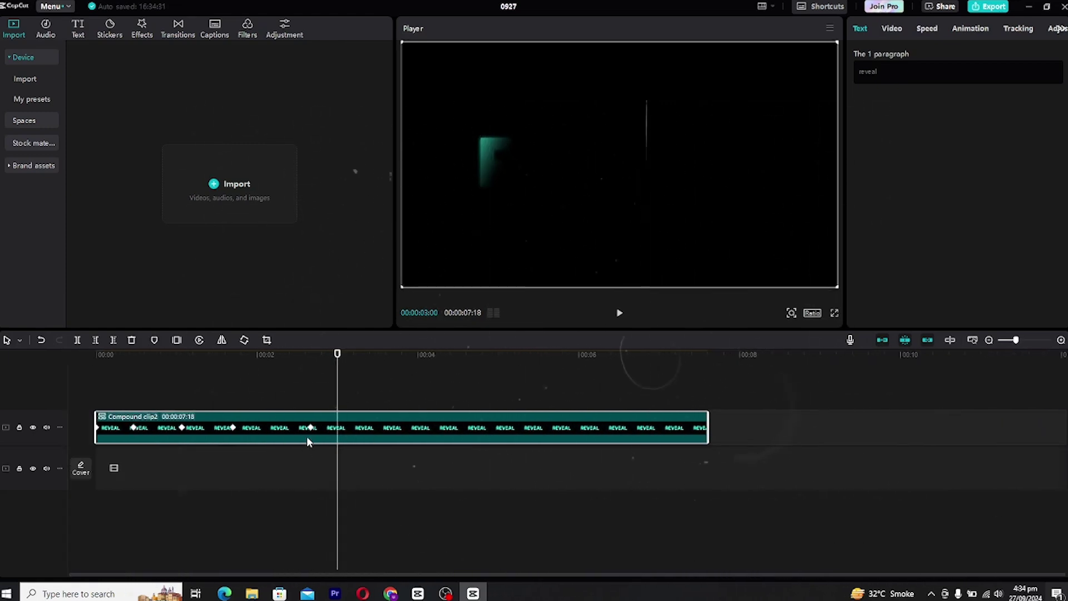
{"action": "left_click", "coordinate": [310, 437]}
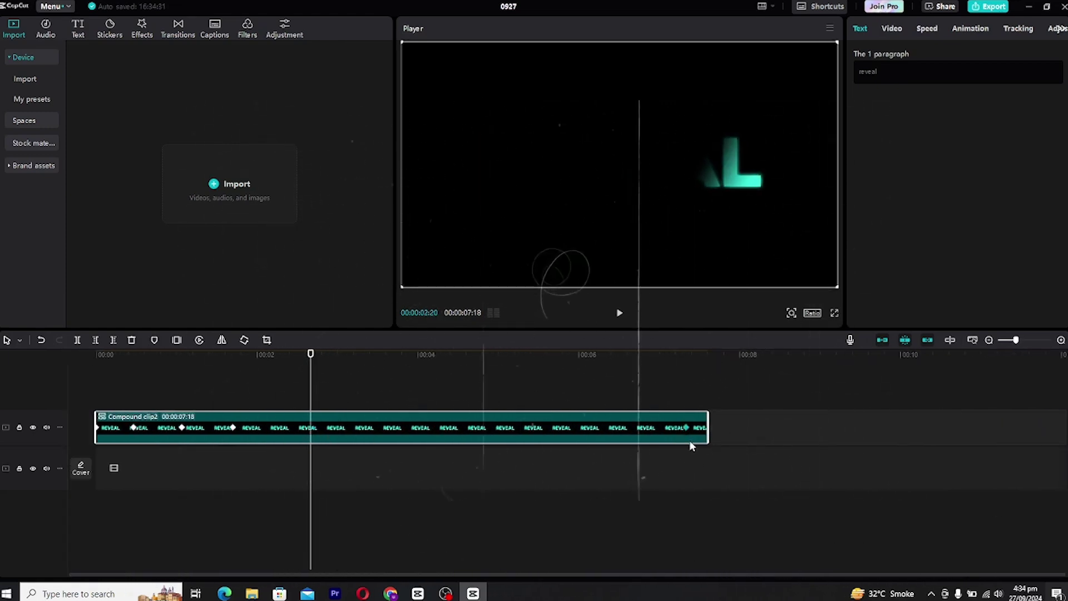
{"action": "left_click", "coordinate": [229, 428]}
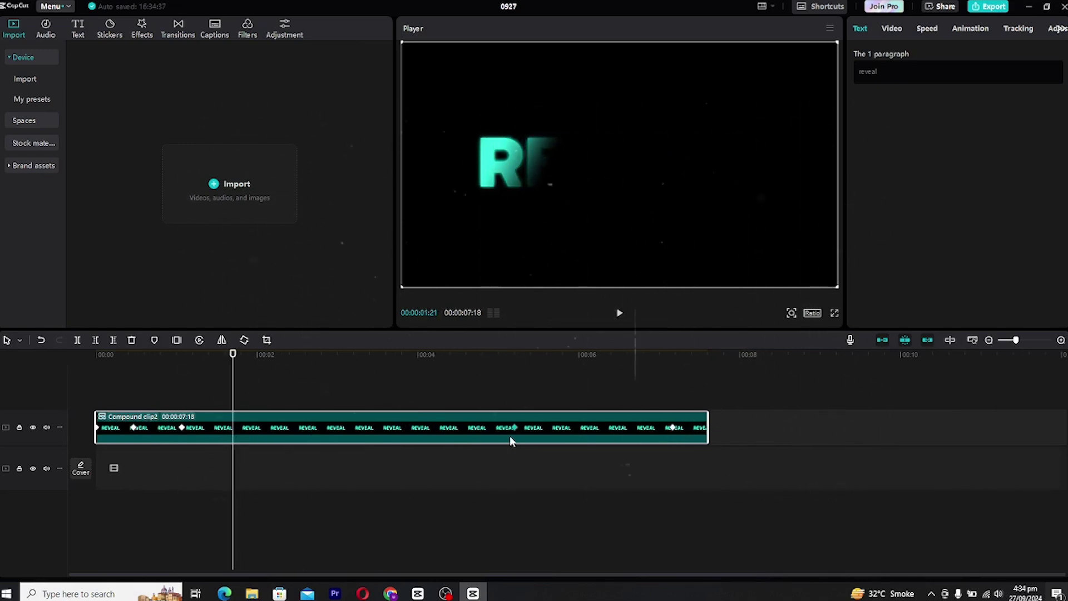
{"action": "left_click", "coordinate": [182, 433]}
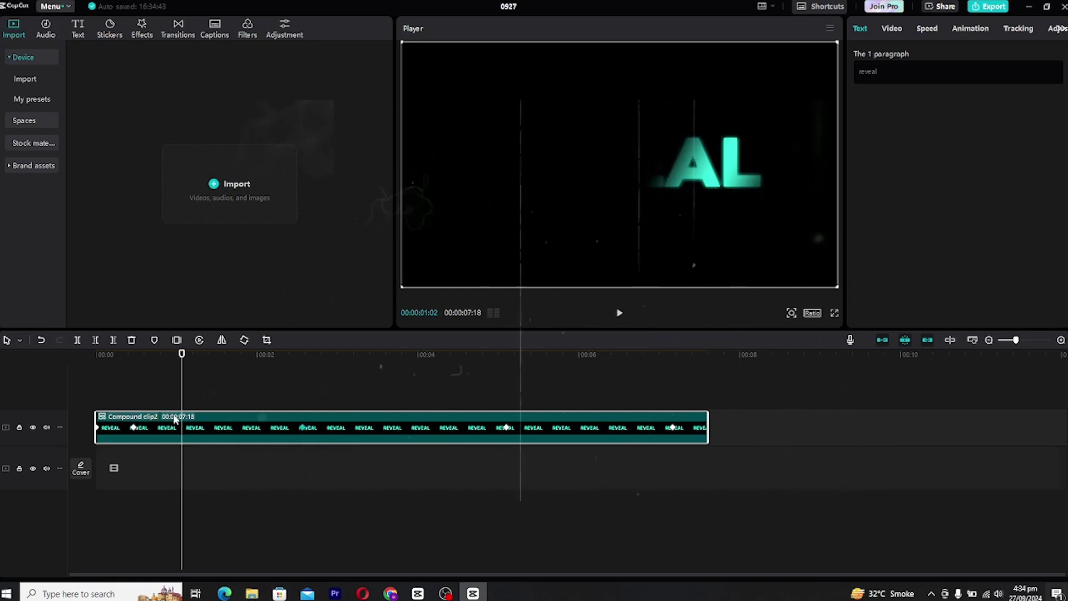
{"action": "left_click", "coordinate": [132, 427]}
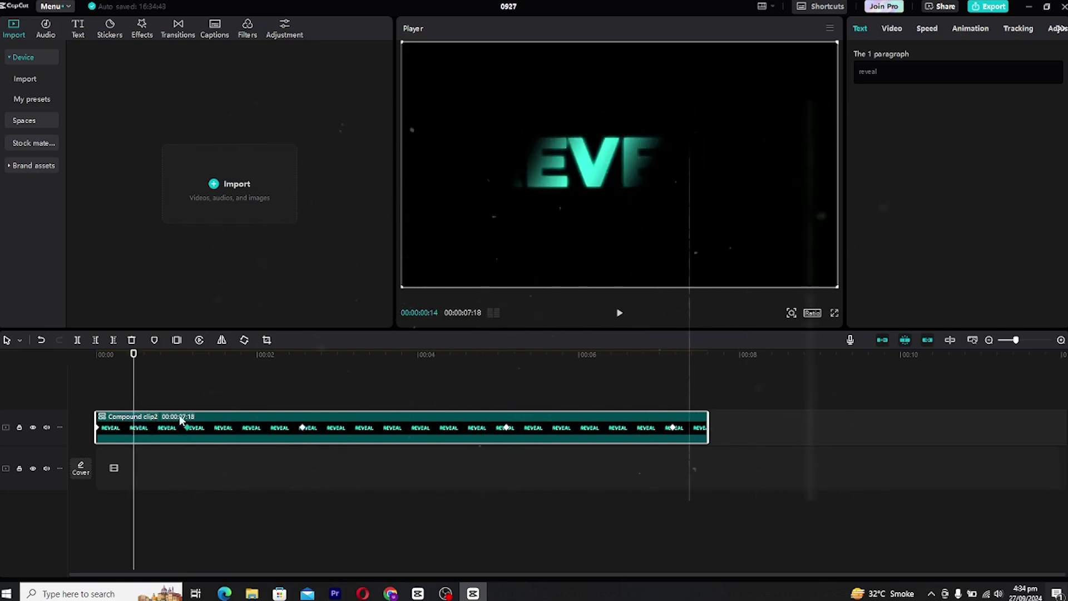
{"action": "left_click", "coordinate": [139, 367]}
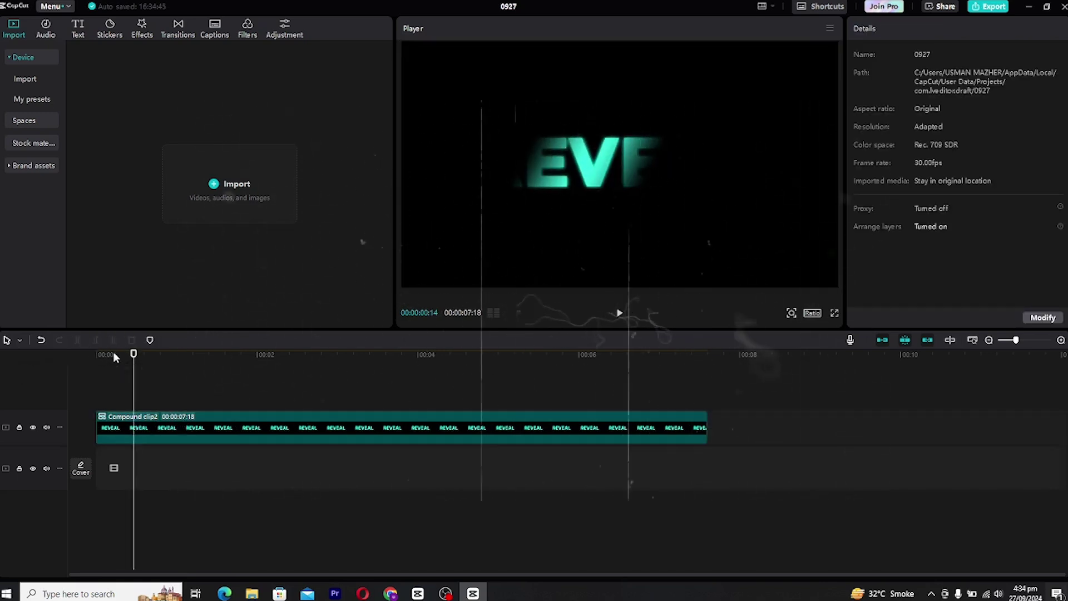
{"action": "left_click", "coordinate": [98, 355]}
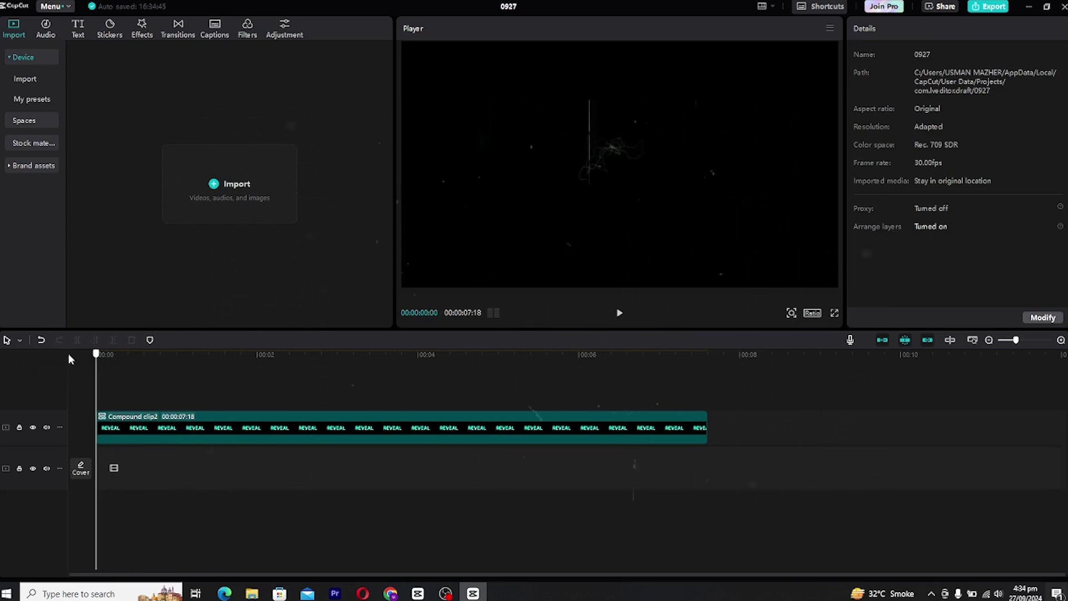
{"action": "left_click", "coordinate": [620, 314]}
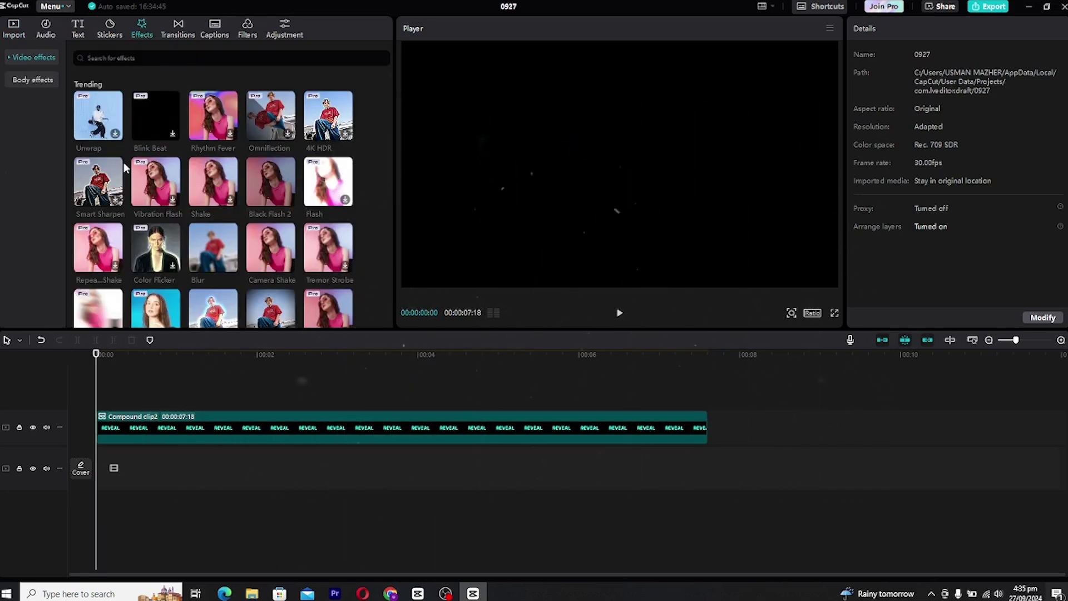
- Place Edge Glow above the compound clip, align it to the clip's start, and play it back
{"action": "scroll", "coordinate": [196, 219], "scroll_direction": "down", "scroll_amount": 1}
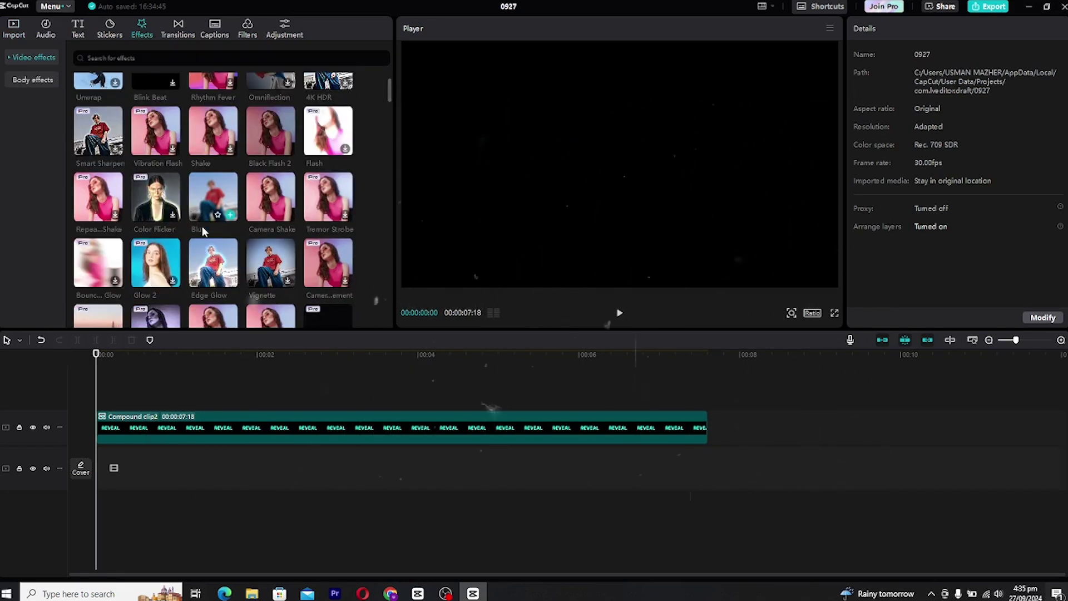
{"action": "left_click_drag", "start_coordinate": [213, 261], "coordinate": [91, 402]}
{"action": "left_click_drag", "start_coordinate": [334, 401], "coordinate": [706, 401]}
{"action": "left_click", "coordinate": [619, 312]}
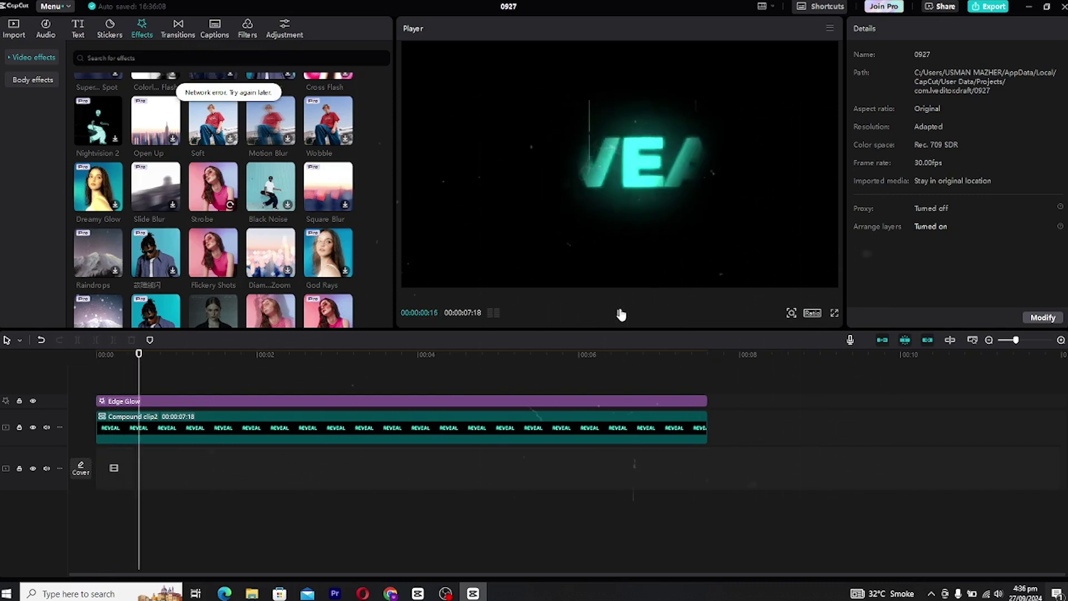